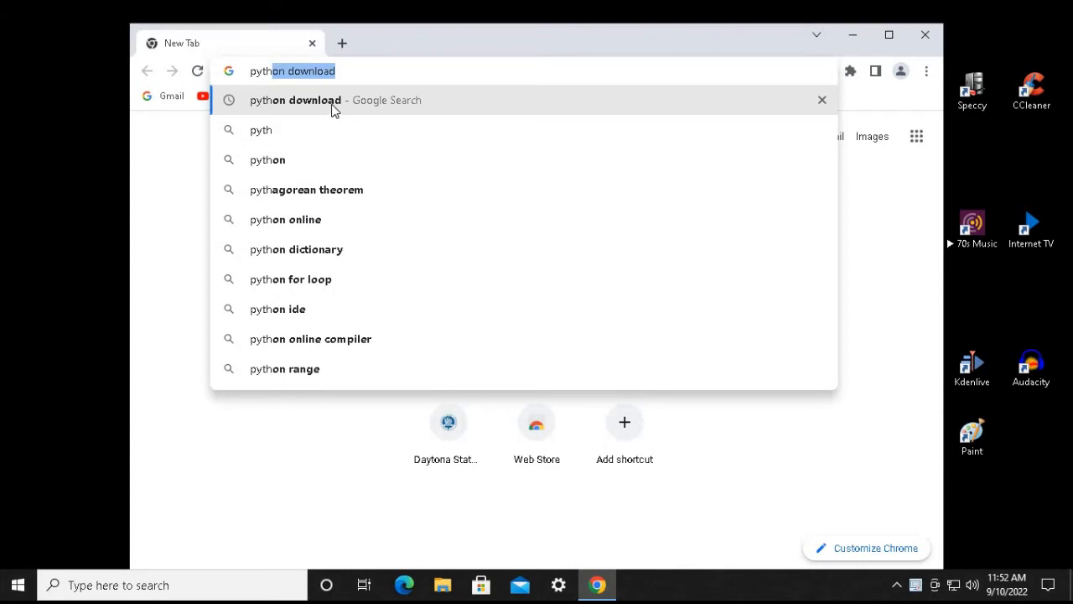
Search the web for "python download", open the Python.org downloads page and download Python 3.10.7 for Windows
left_click(333, 107)
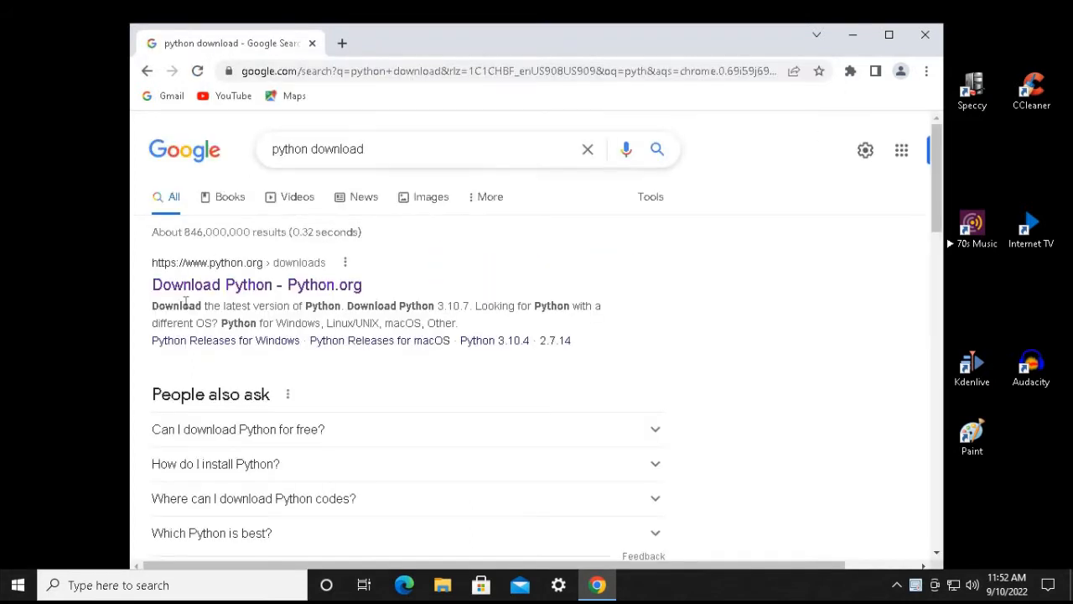
left_click(257, 286)
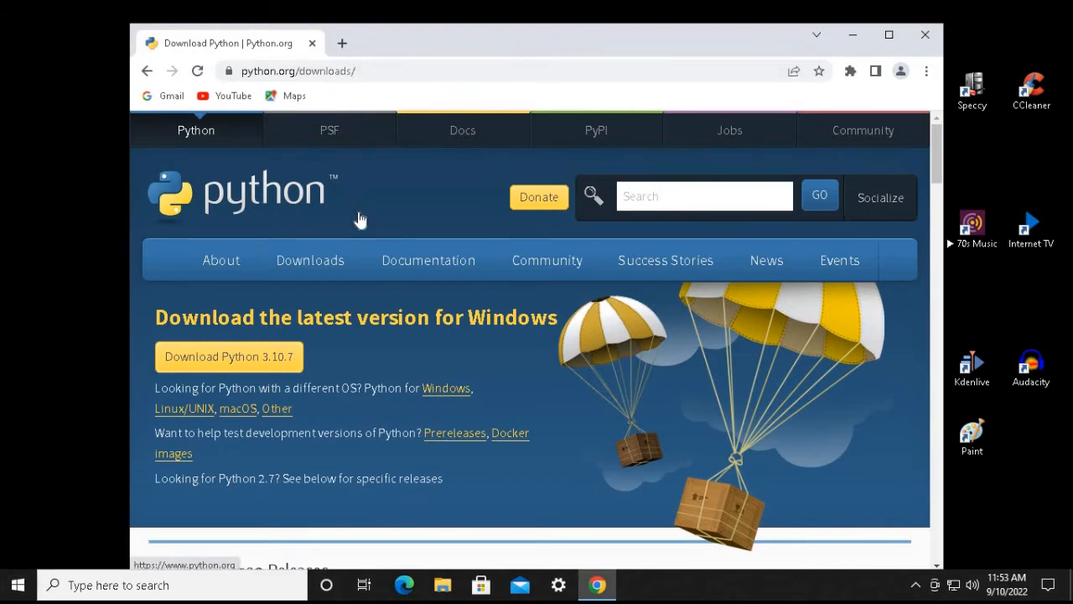
scroll(359, 219, "down", 2)
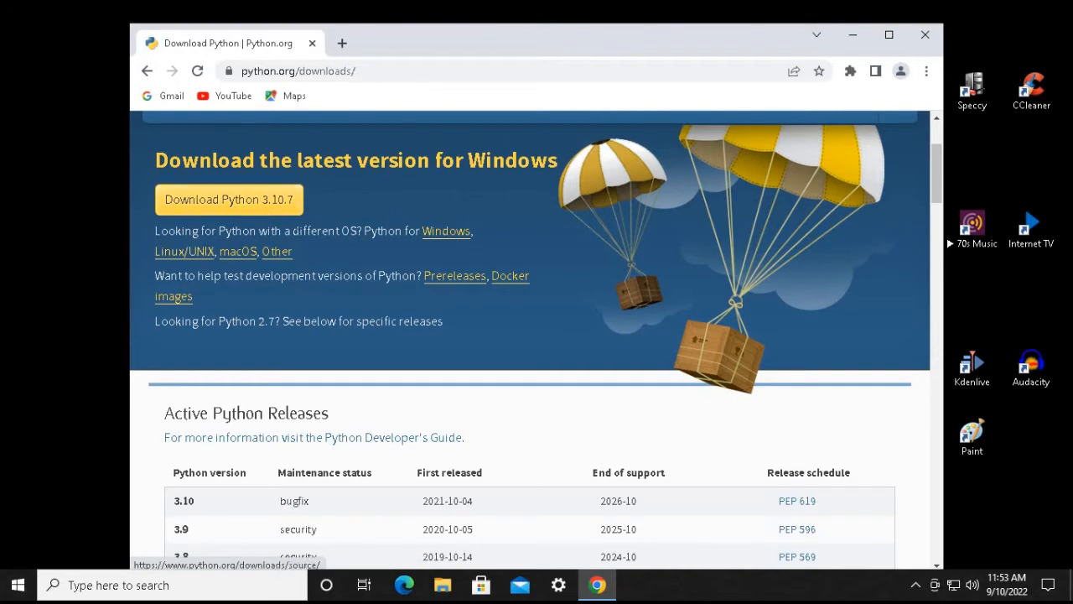
left_click(235, 208)
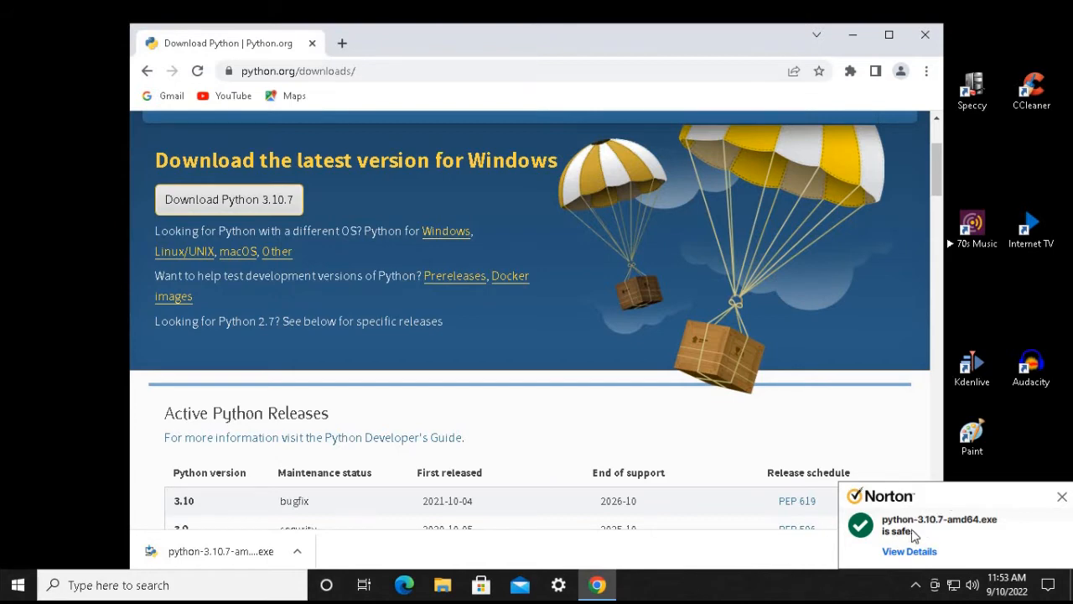
Run the downloaded Python 3.10.7 installer with the default settings, then close the setup and the browser
left_click(300, 551)
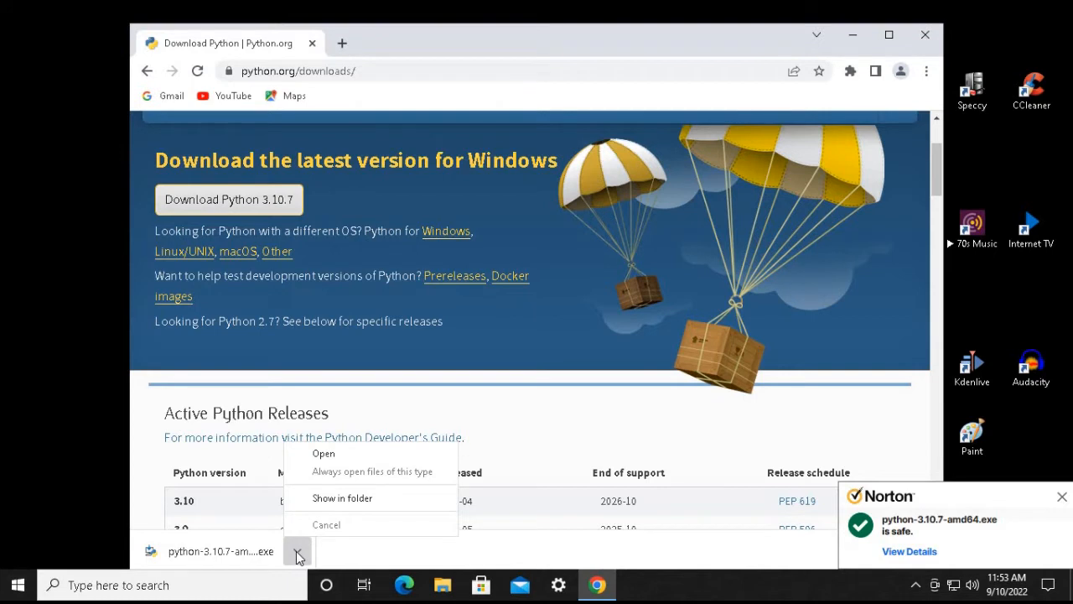
left_click(299, 554)
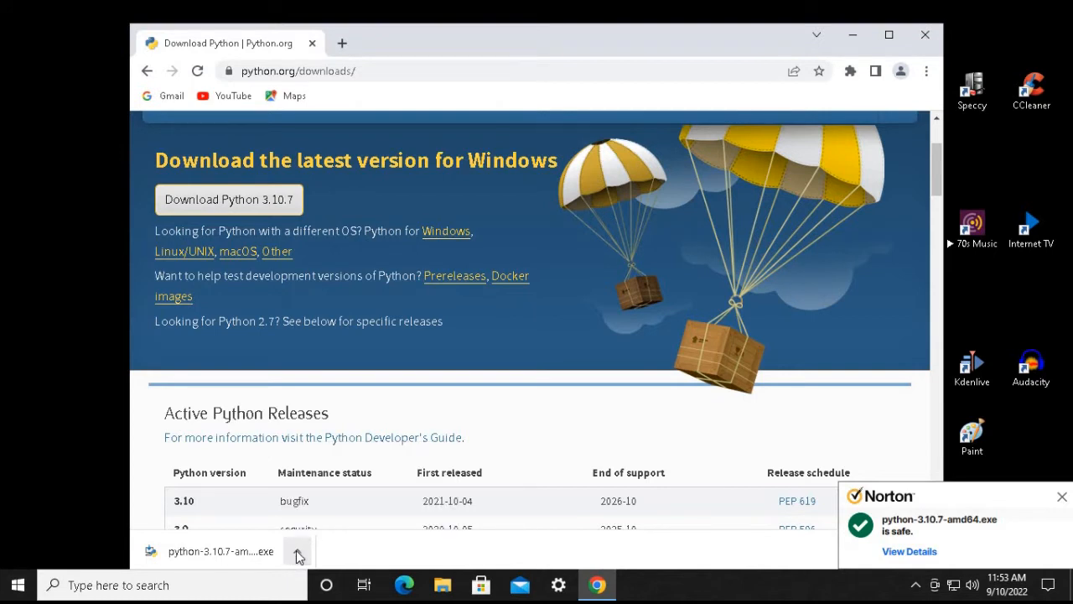
left_click(297, 554)
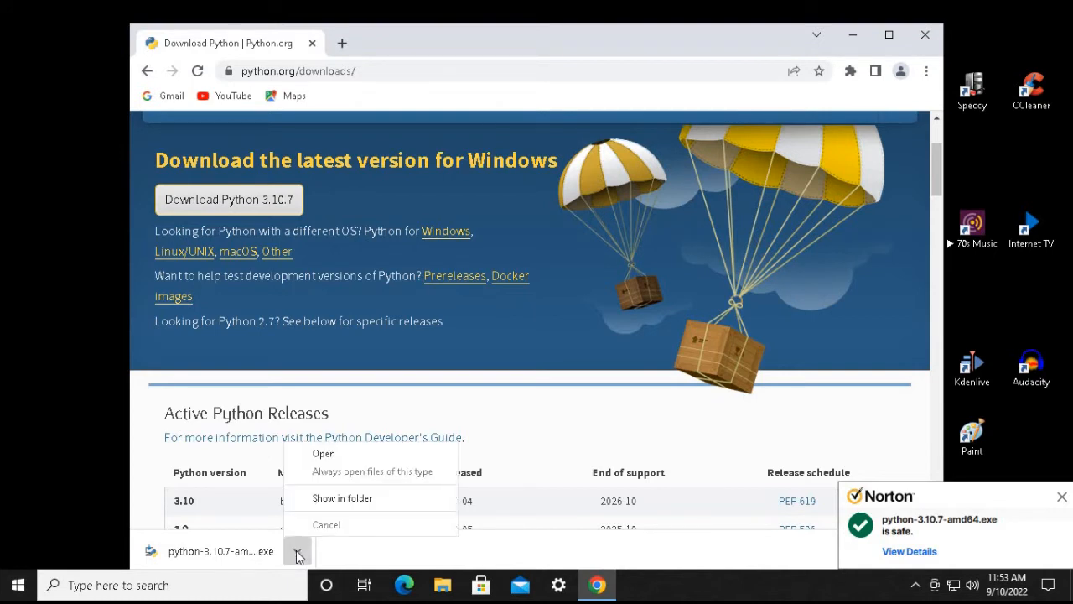
left_click(325, 457)
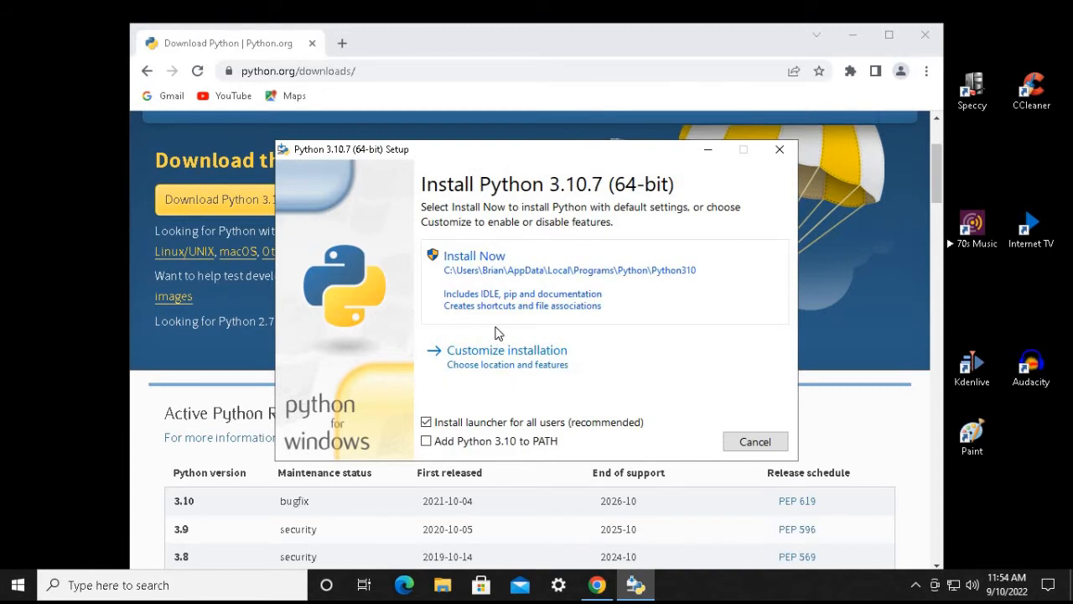
left_click(479, 267)
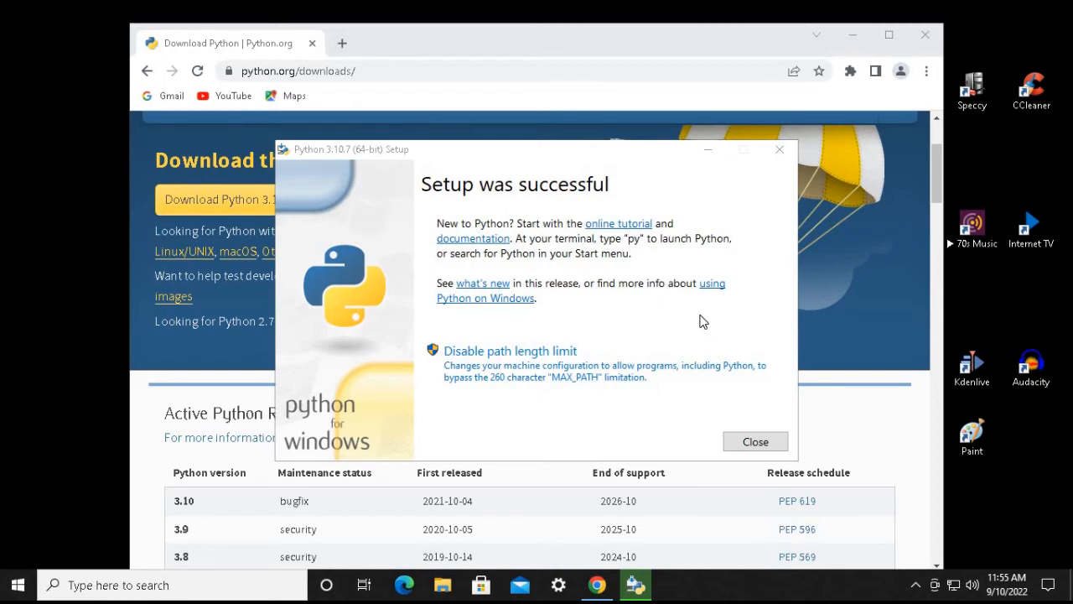
left_click(753, 445)
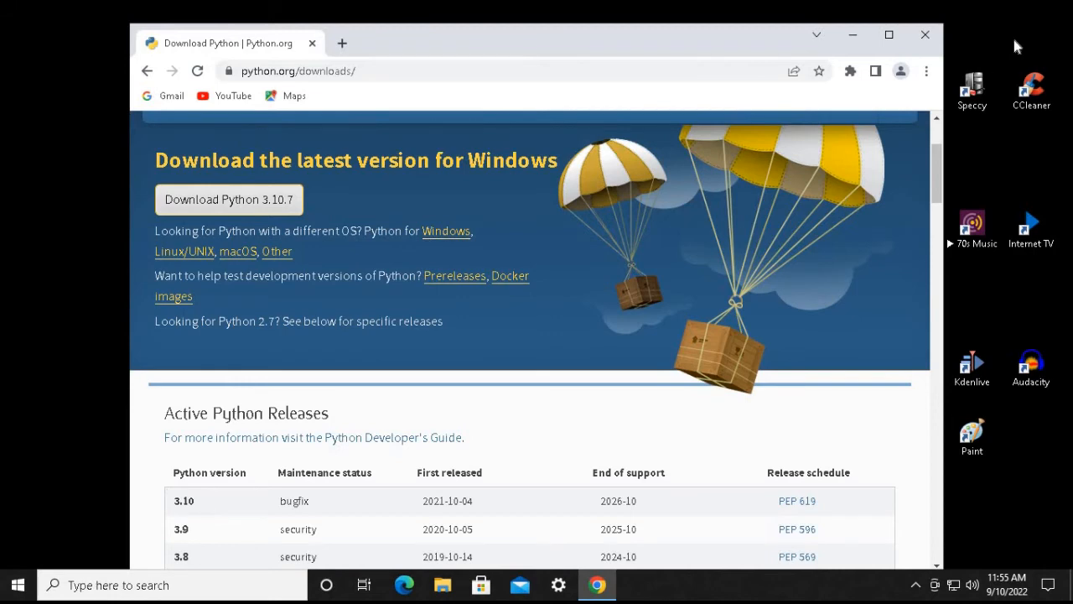
left_click(926, 35)
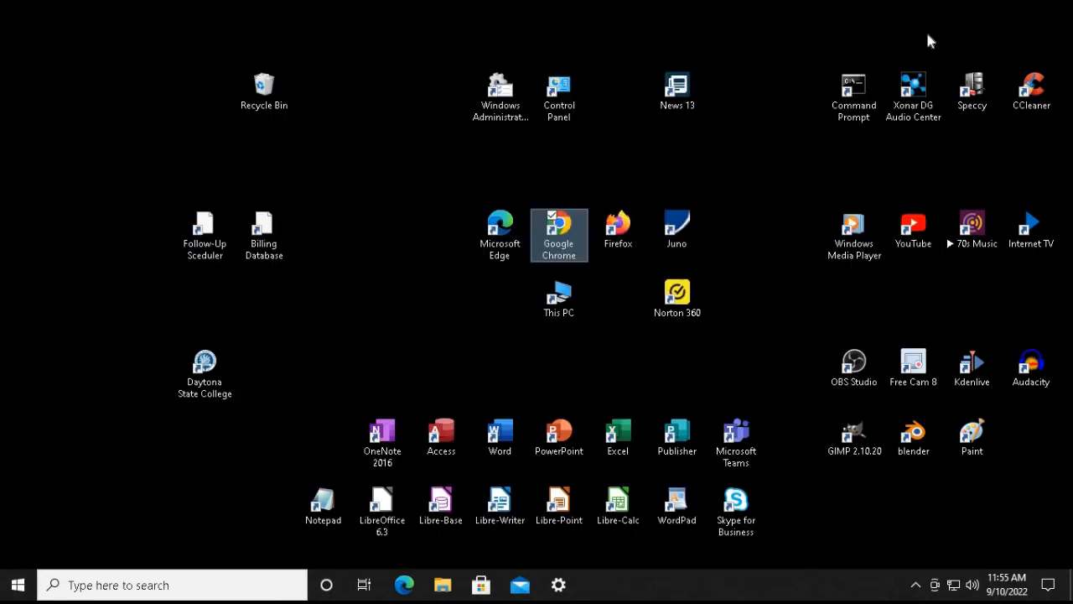
left_click(719, 142)
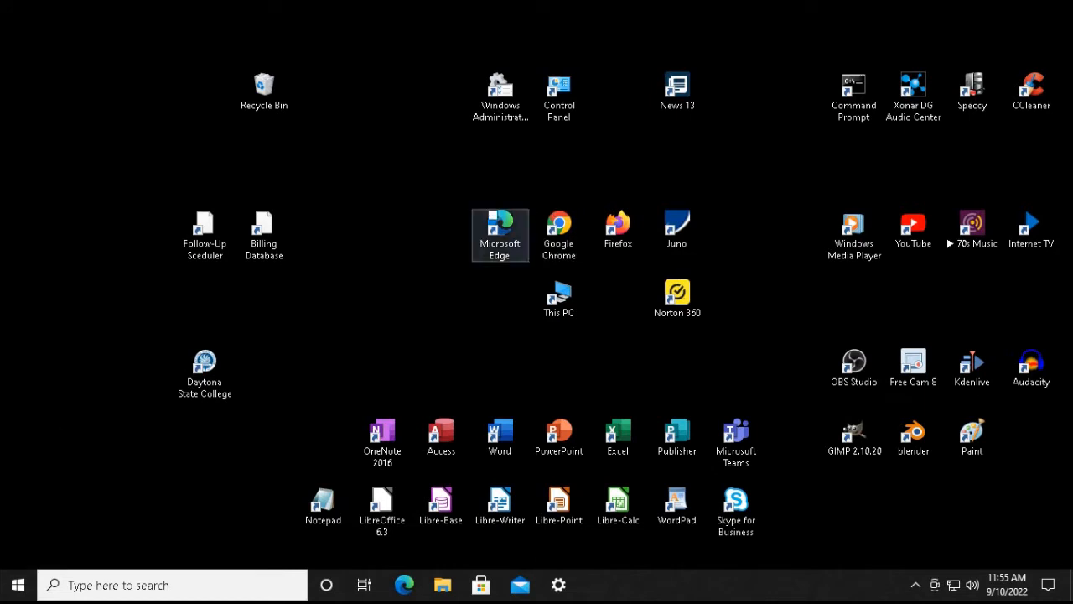
Search Windows for "py" and open the file location of the Python 3.10 (64-bit) app
left_click(86, 584)
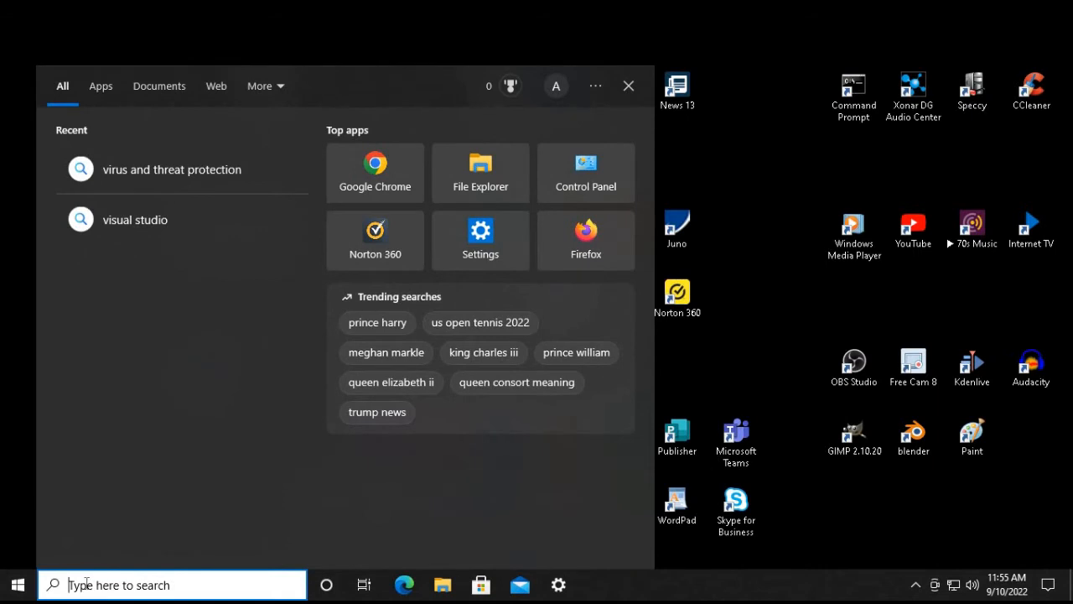
type("py")
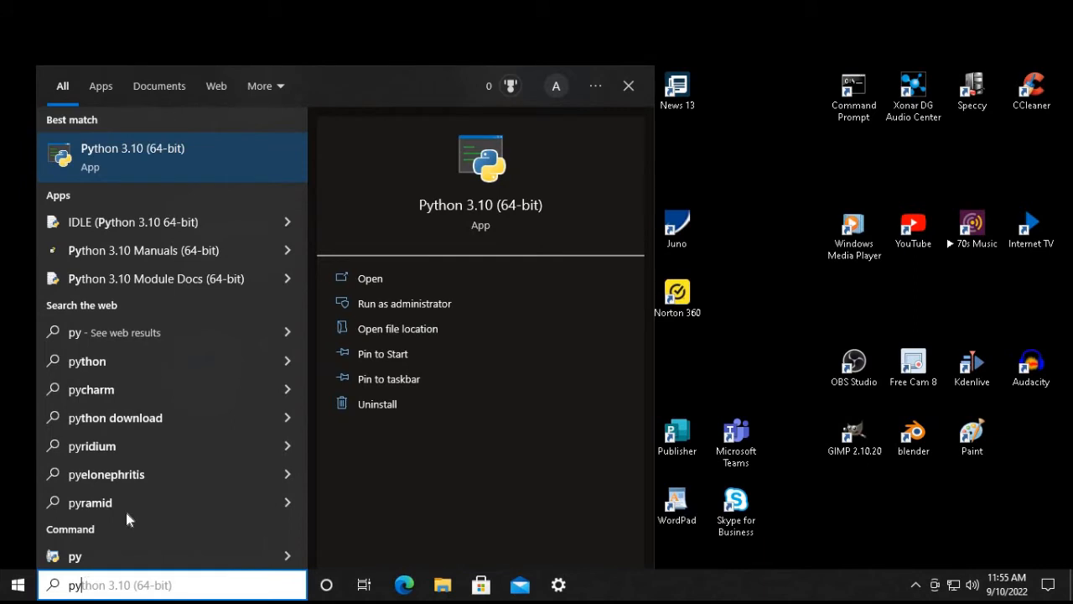
right_click(153, 152)
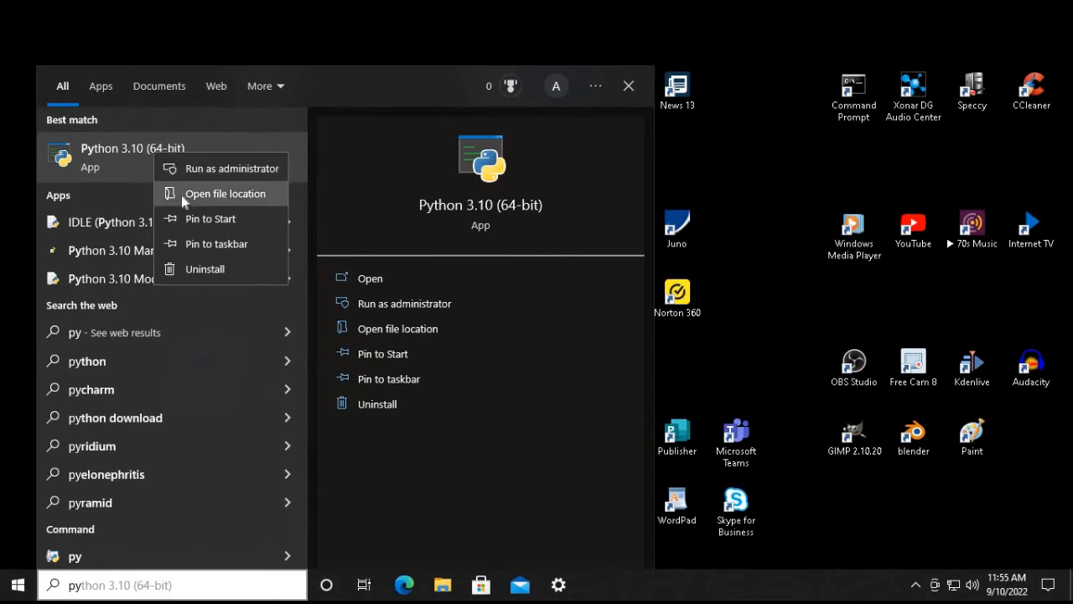
left_click(183, 200)
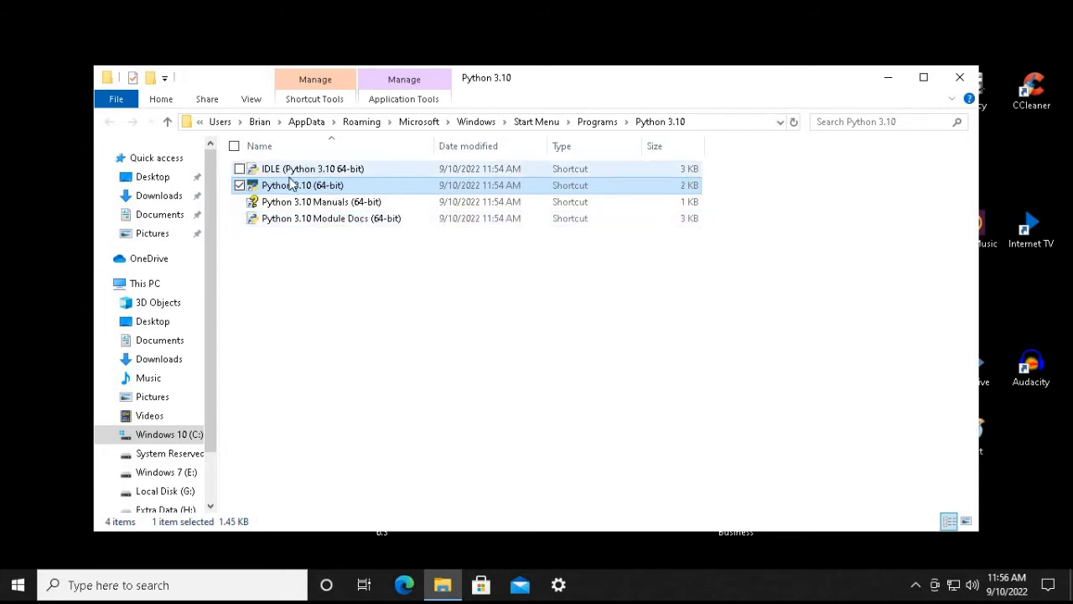
Create desktop shortcuts for Python 3.10 (64-bit) and IDLE (Python 3.10 64-bit)
right_click(339, 192)
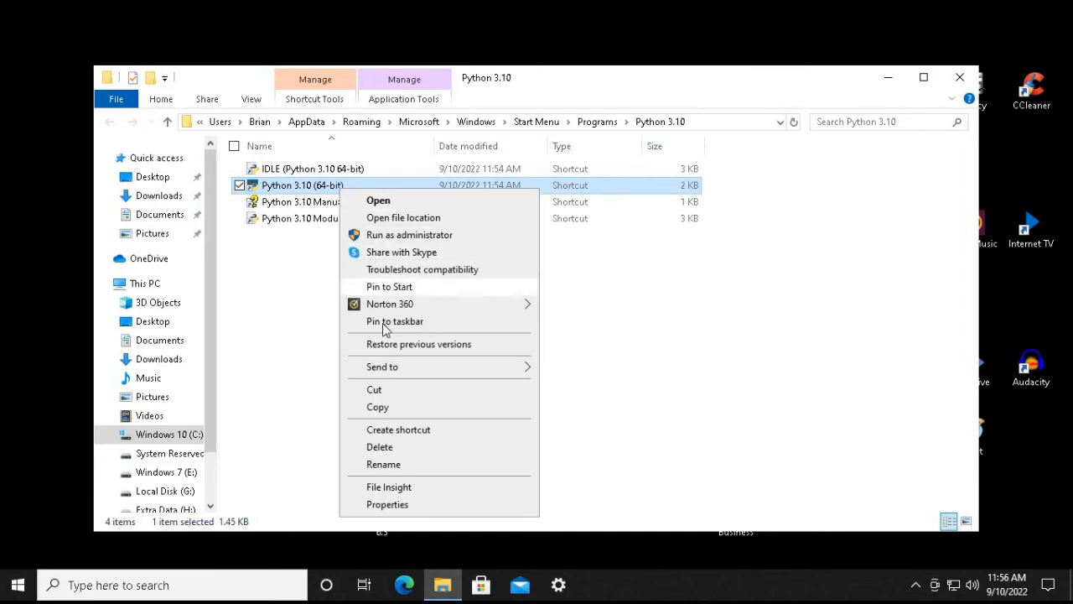
mouse_move(394, 372)
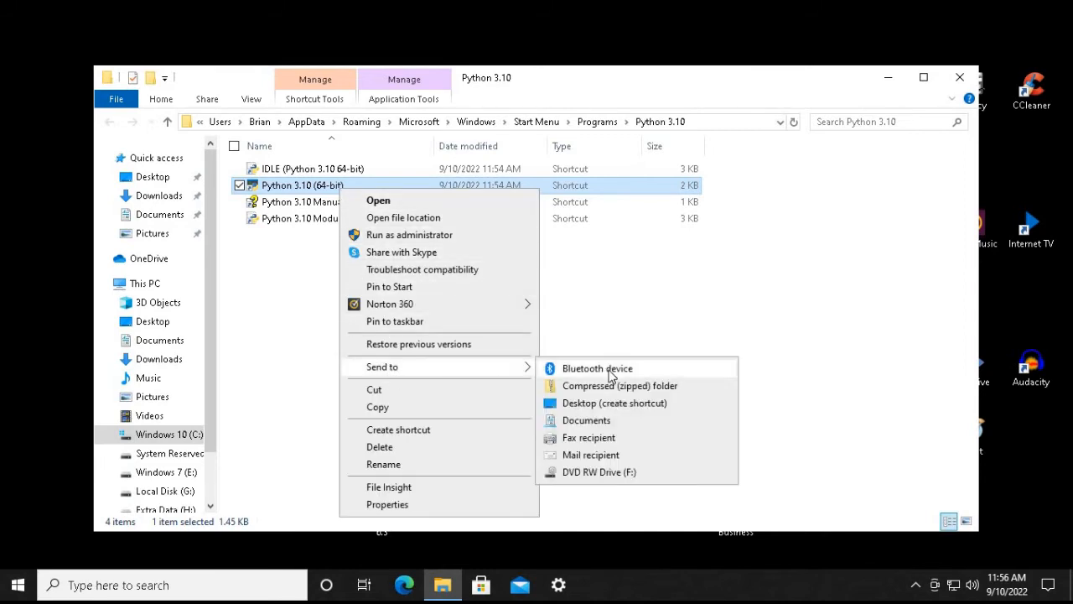
left_click(617, 406)
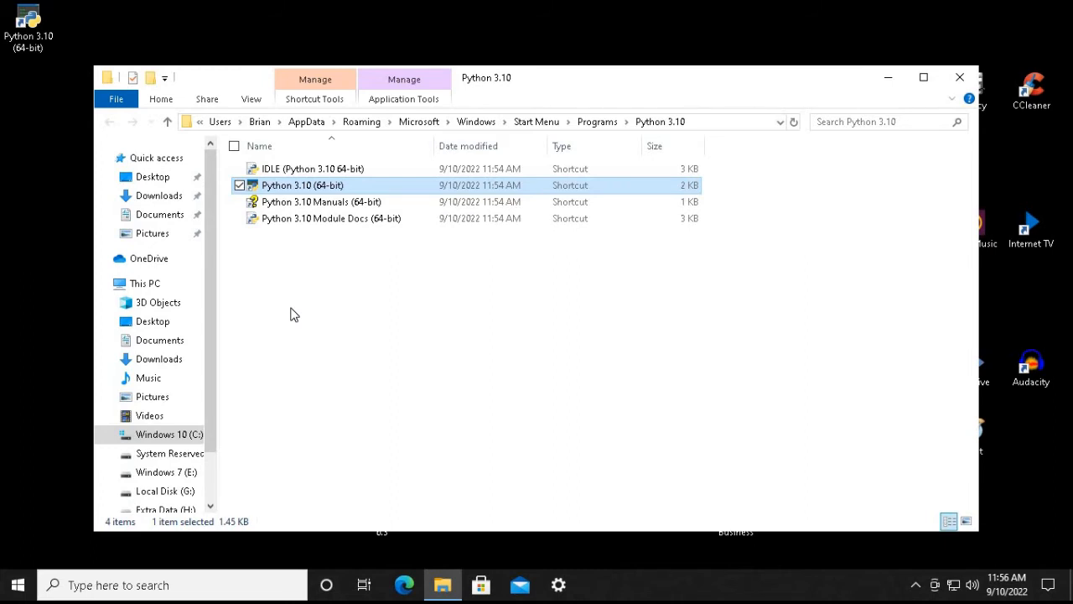
left_click(306, 171)
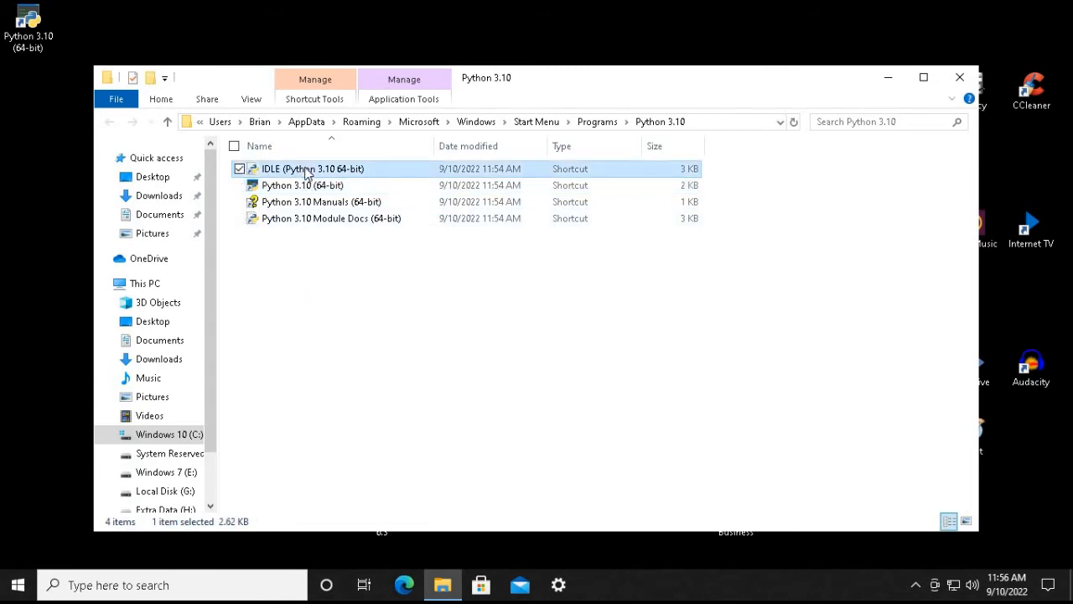
right_click(305, 168)
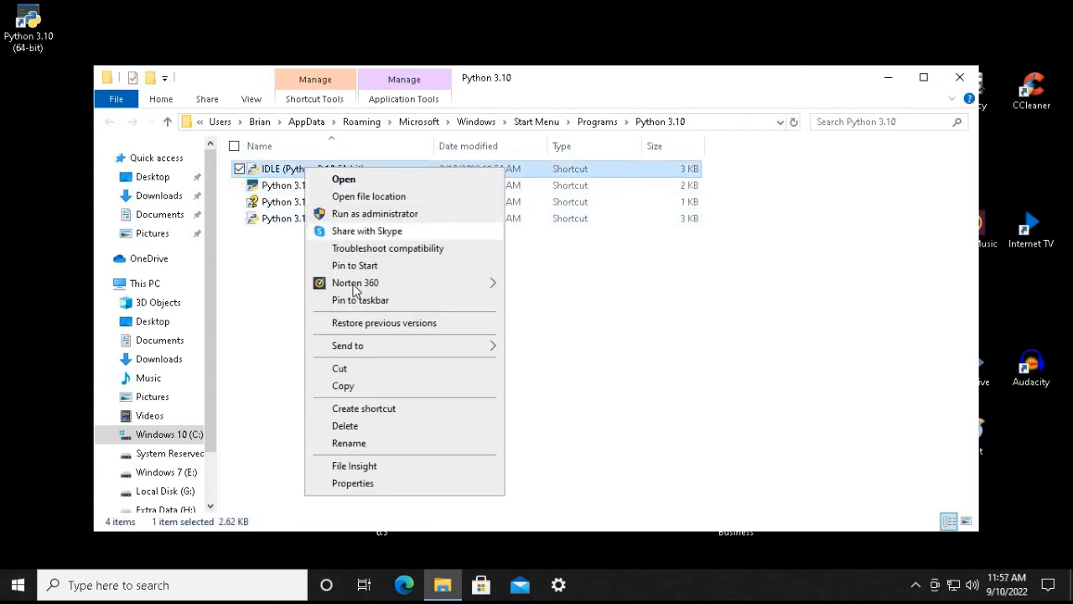
mouse_move(358, 349)
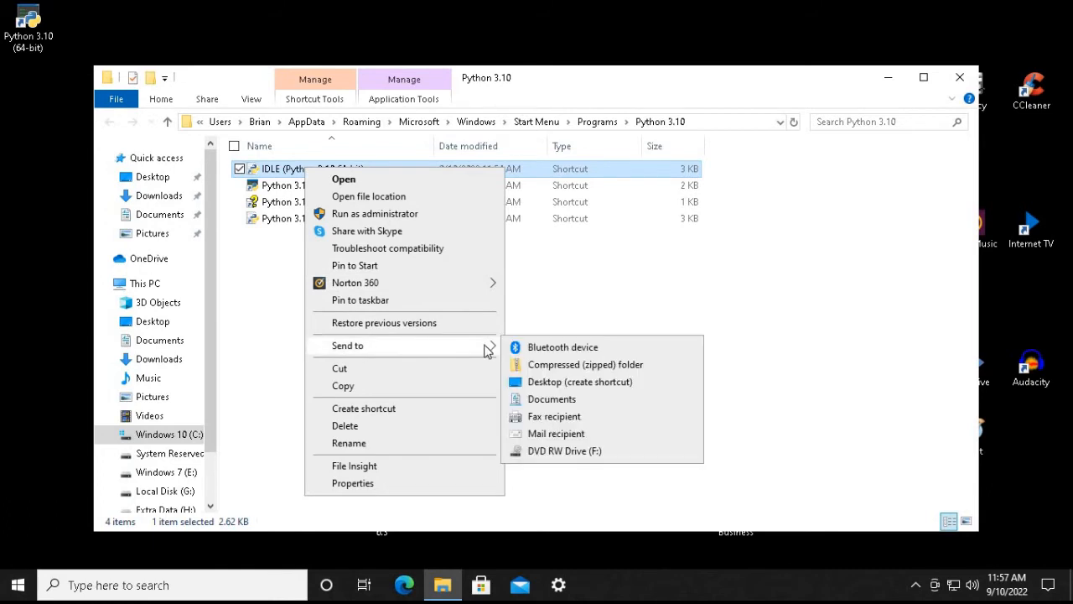
left_click(568, 383)
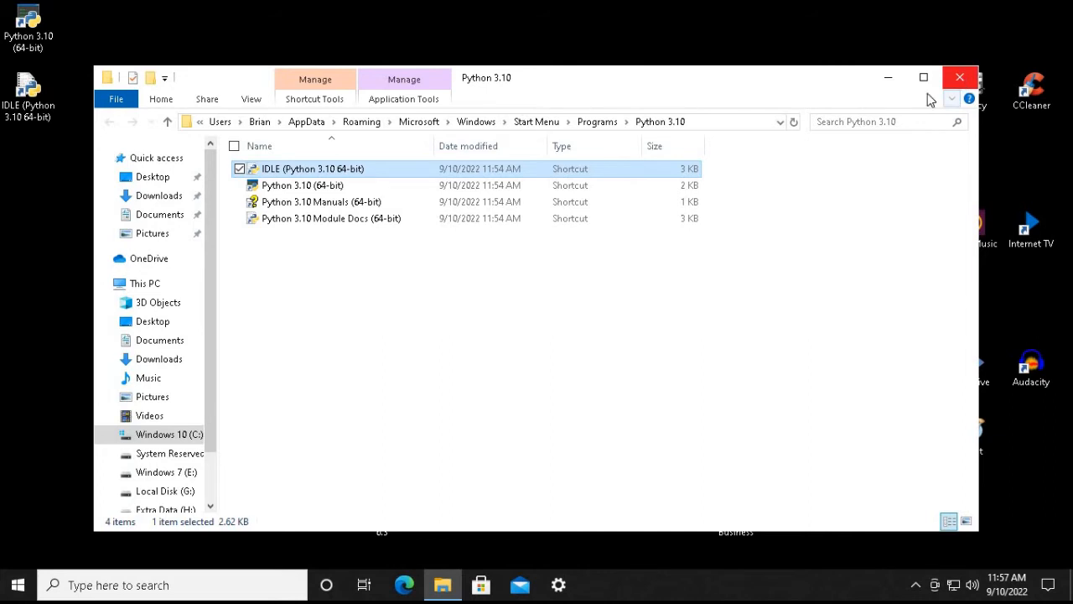
Create a desktop shortcut for Python 3.10 Manuals (64-bit) and close the Python 3.10 folder
right_click(295, 208)
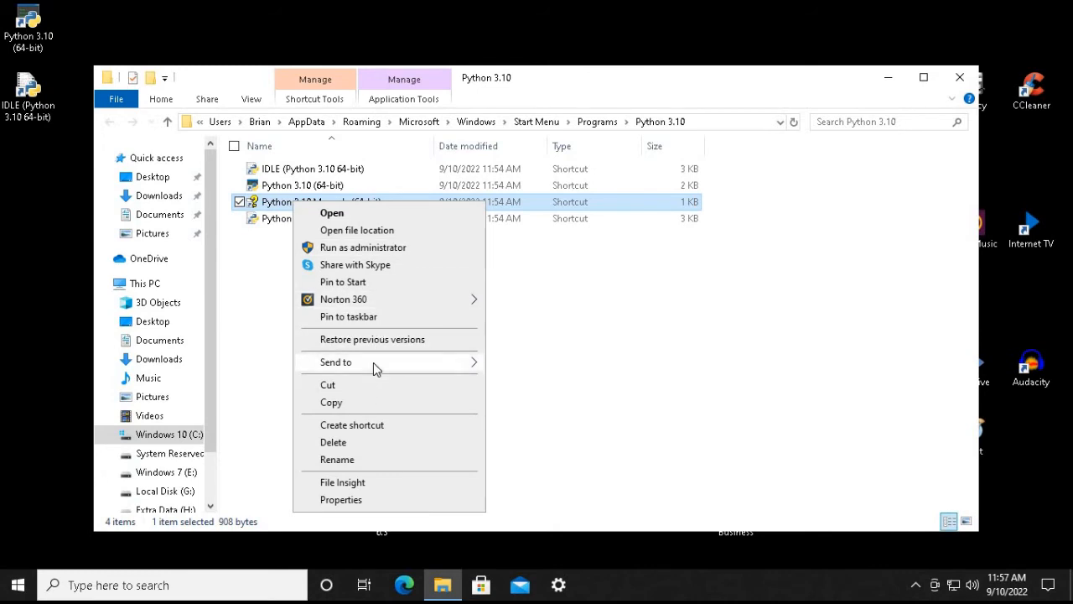
mouse_move(372, 366)
left_click(542, 400)
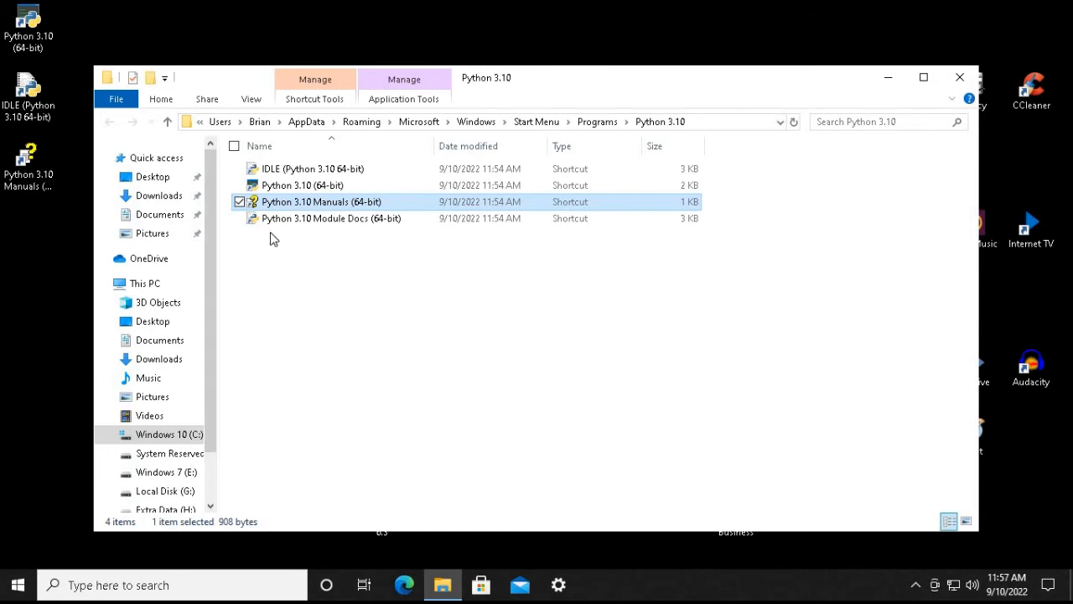
left_click(962, 81)
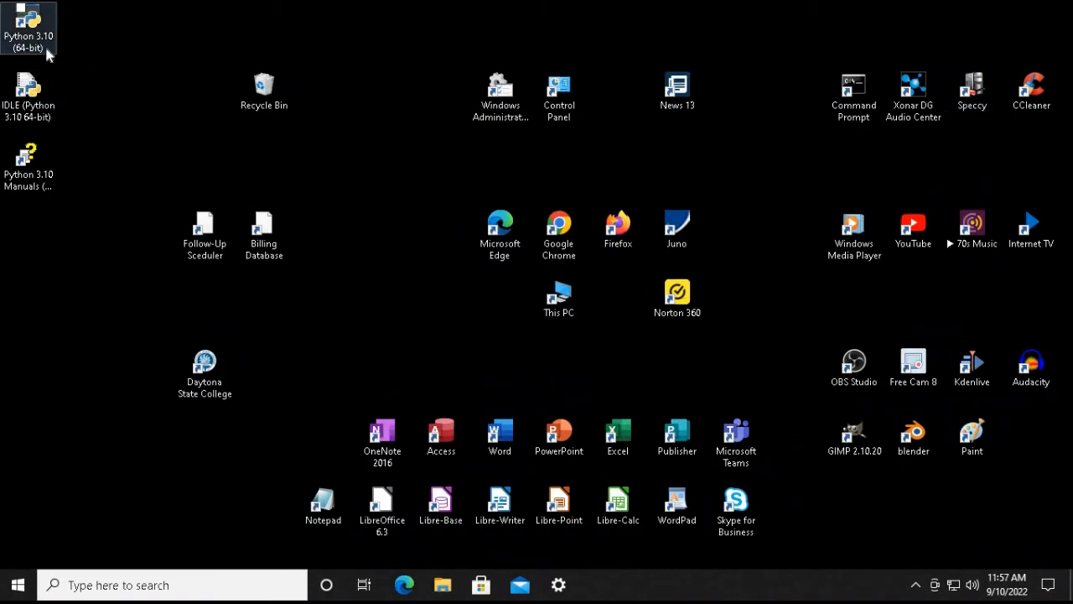
Move the Daytona State College shortcut between Billing Database and Microsoft Edge, and line up Manuals, Python 3.10 and IDLE in its former row
left_click_drag(27, 19, 322, 327)
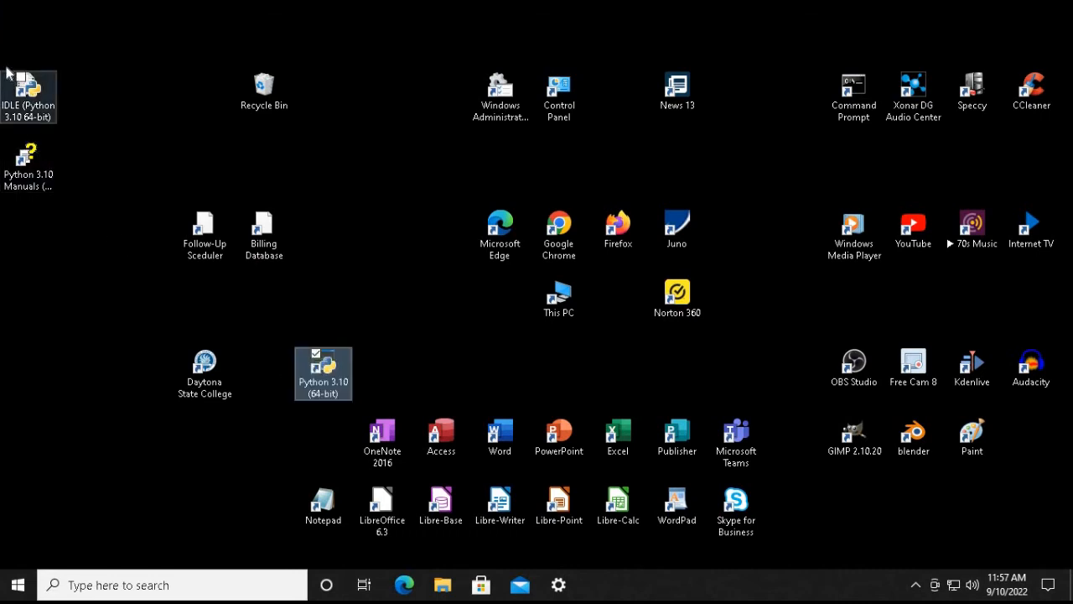
left_click_drag(205, 369, 354, 228)
left_click_drag(304, 362, 160, 379)
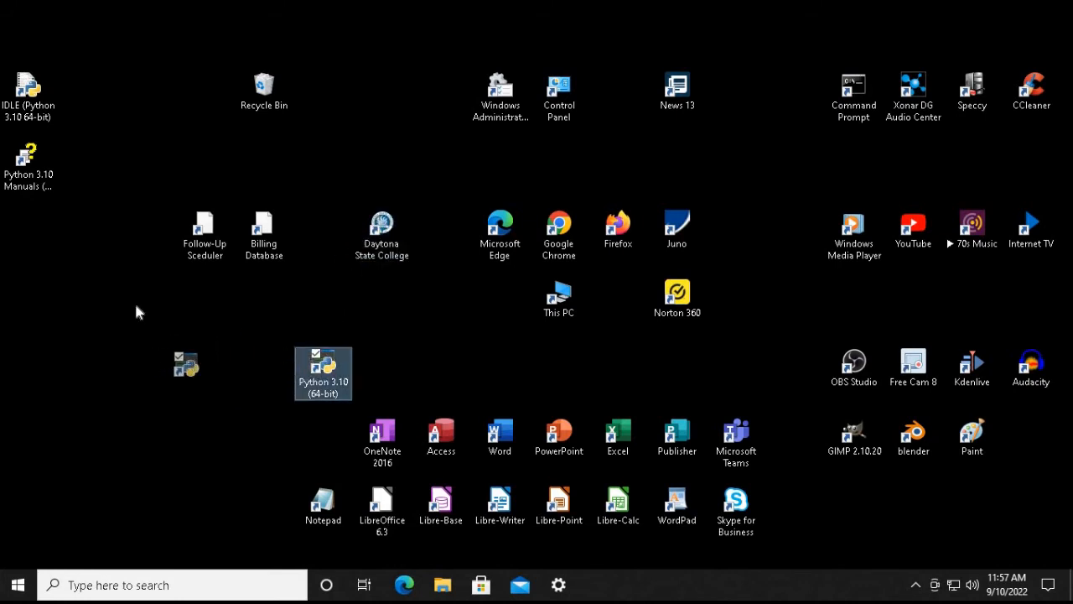
left_click_drag(19, 87, 257, 377)
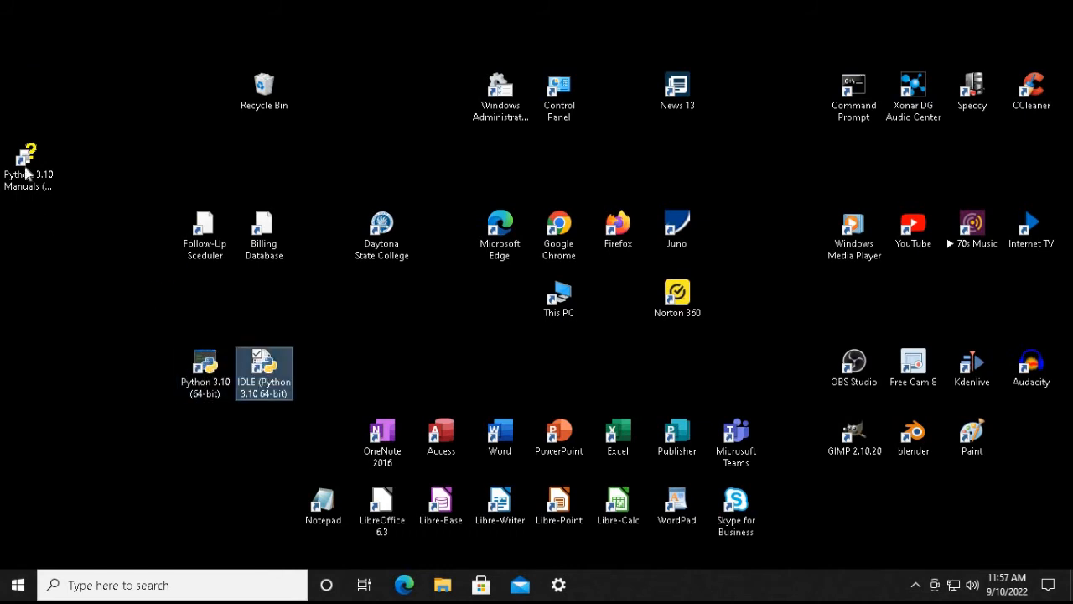
left_click_drag(20, 158, 143, 382)
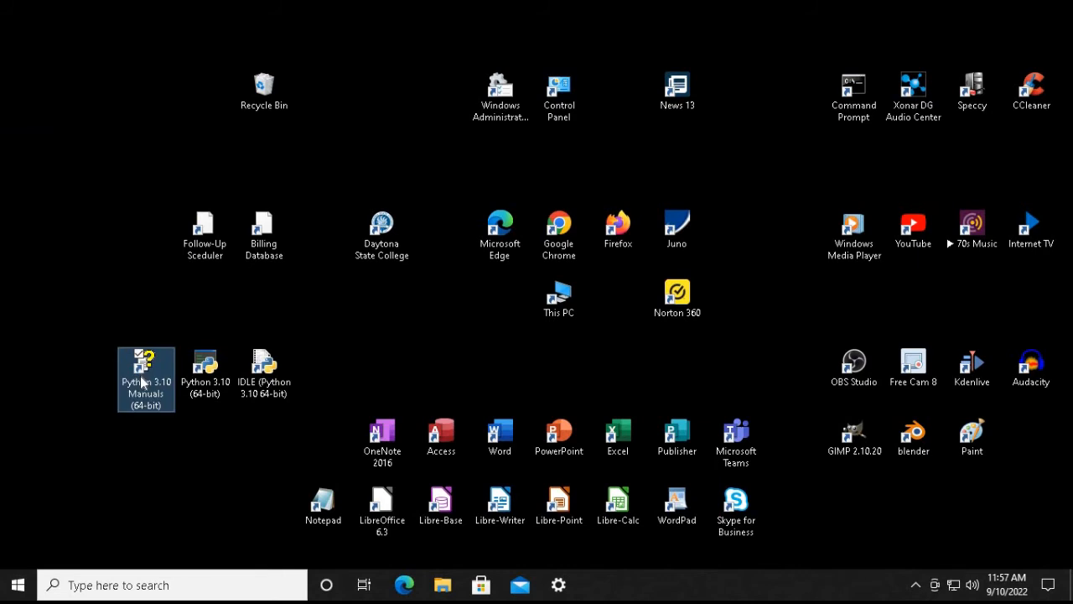
Open Python 3.10 (64-bit) from the desktop, run print ('Hello World') and close the console
double_click(205, 369)
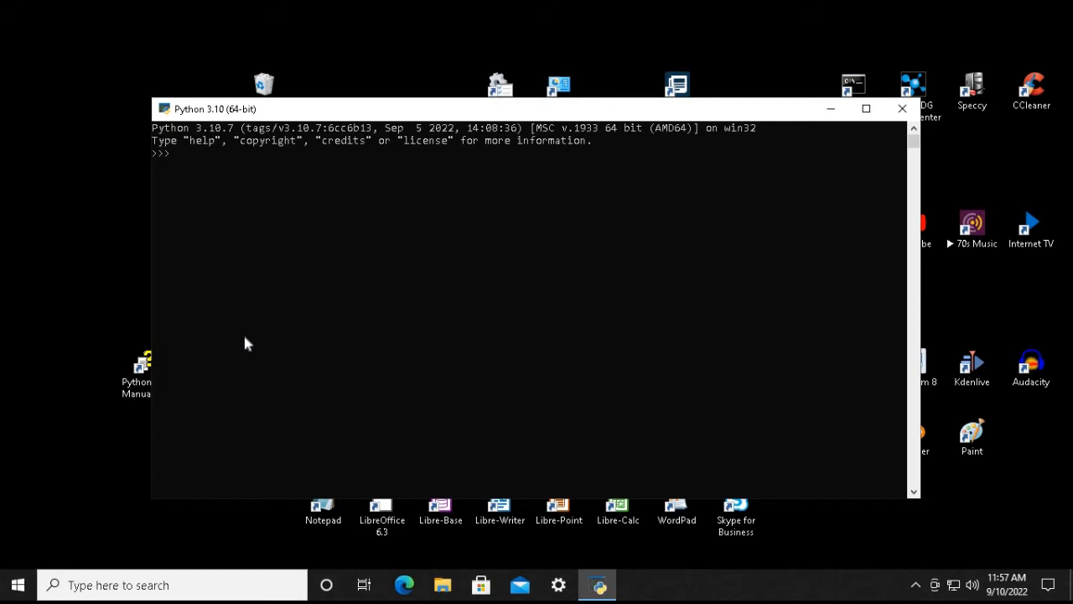
type("print ('Hello World')")
key("BackSpace")
key("BackSpace")
type("'")
key("Return")
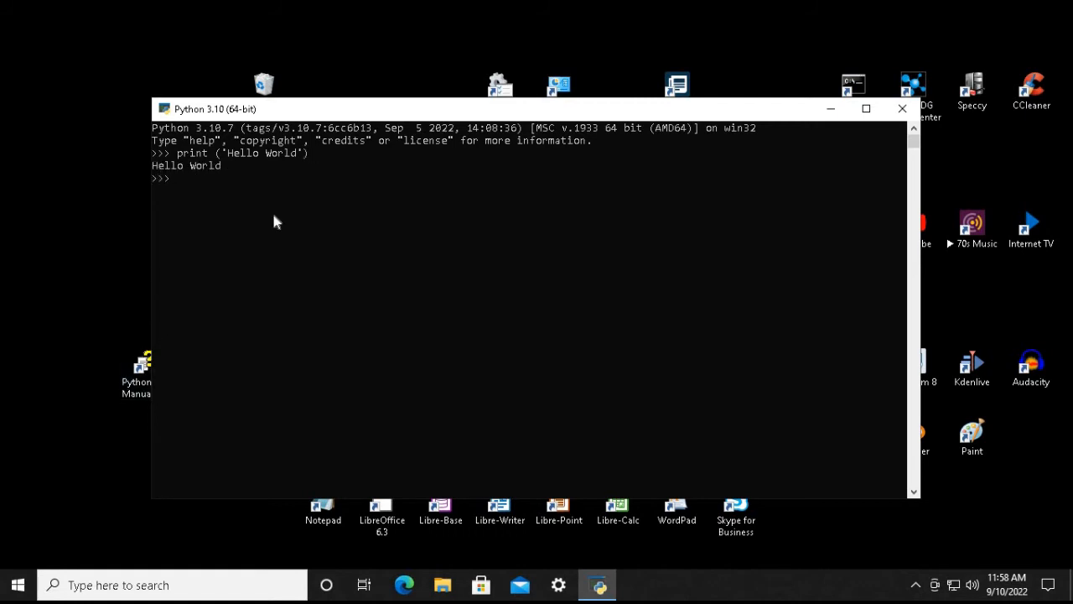
left_click(903, 109)
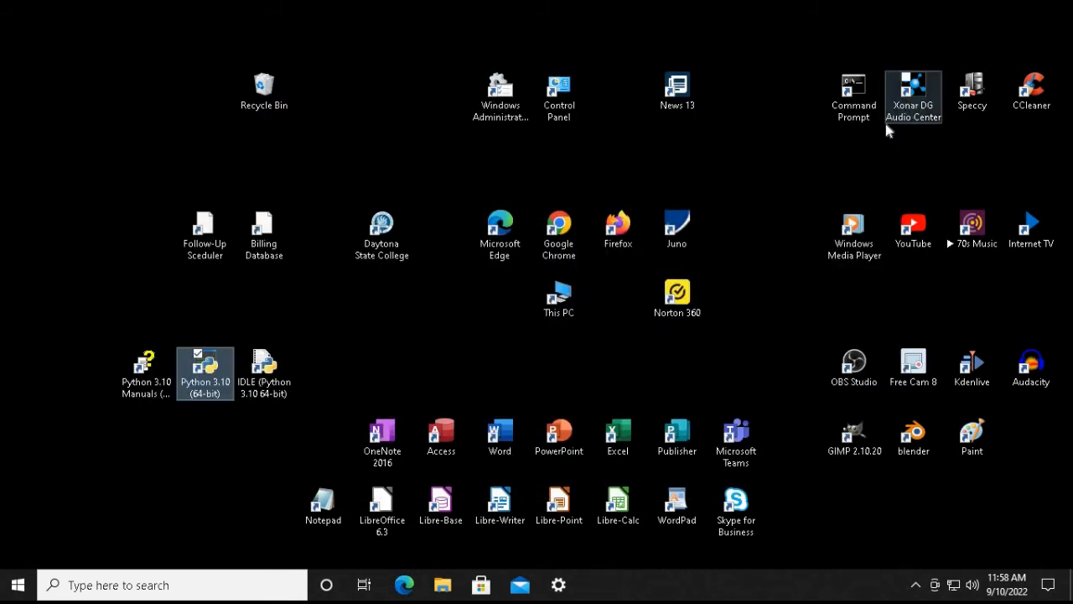
Open IDLE (Python 3.10 64-bit) from the desktop and try to run a print statement for Hello World
double_click(265, 374)
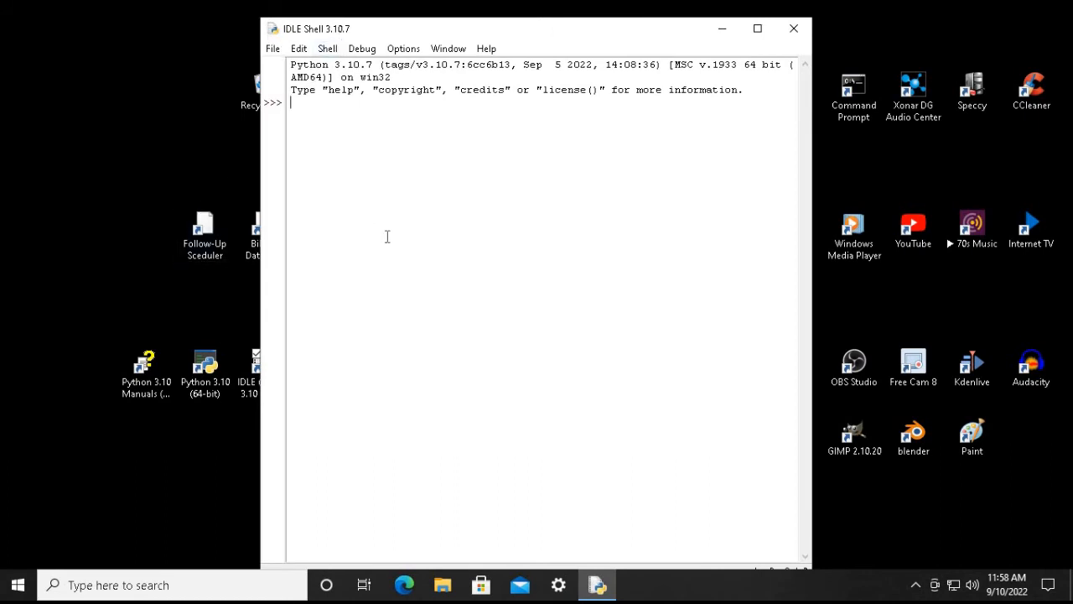
type("print")
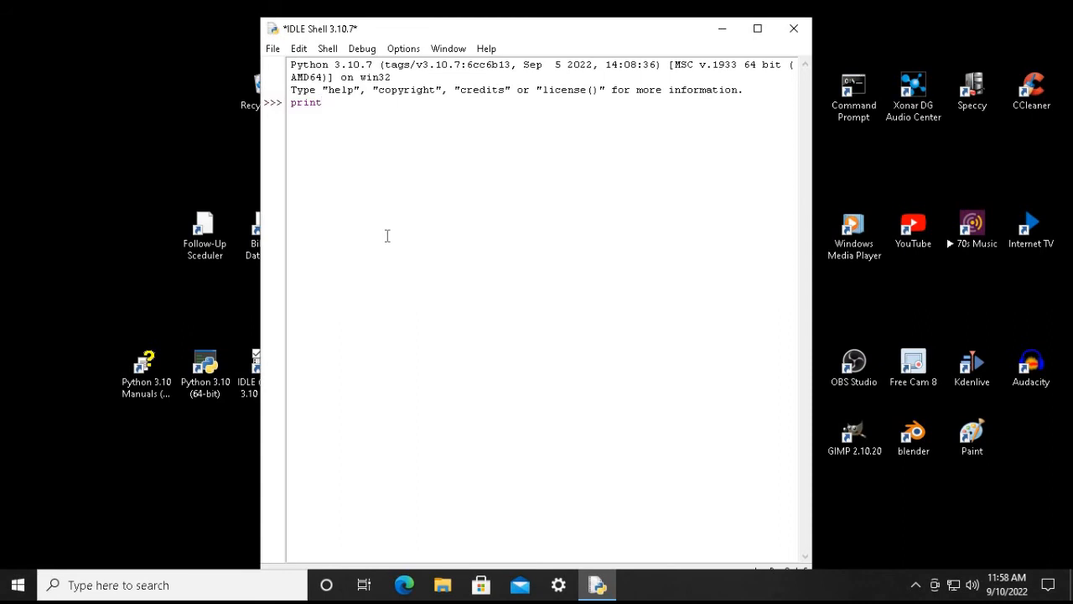
type("('")
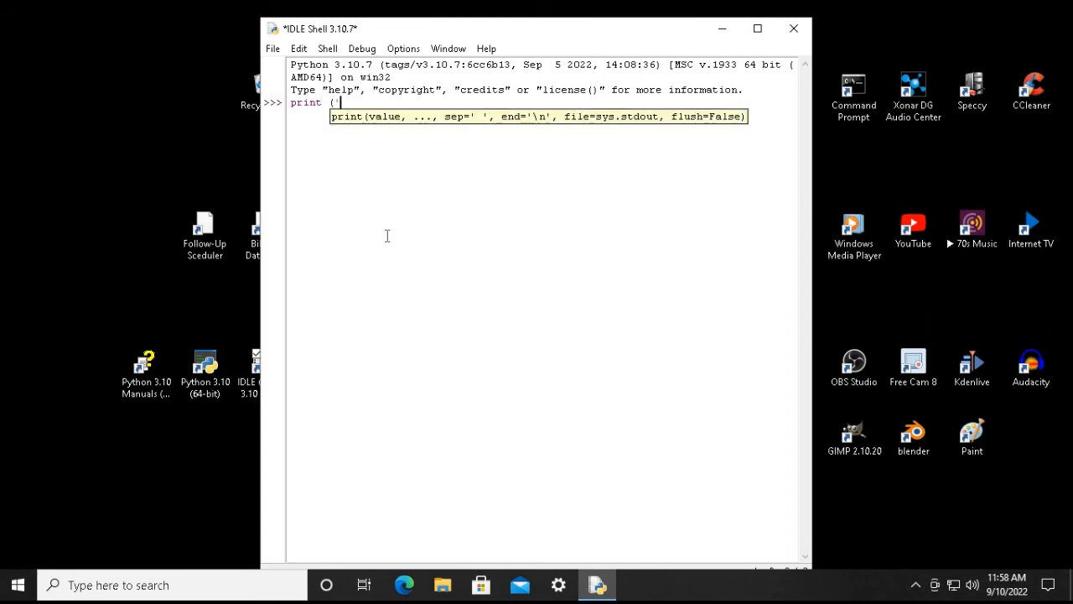
type("H")
type("ello")
type(" Worl")
type("d")
type(";)")
key("BackSpace")
key("BackSpace")
type("')")
key("Return")
key("Return")
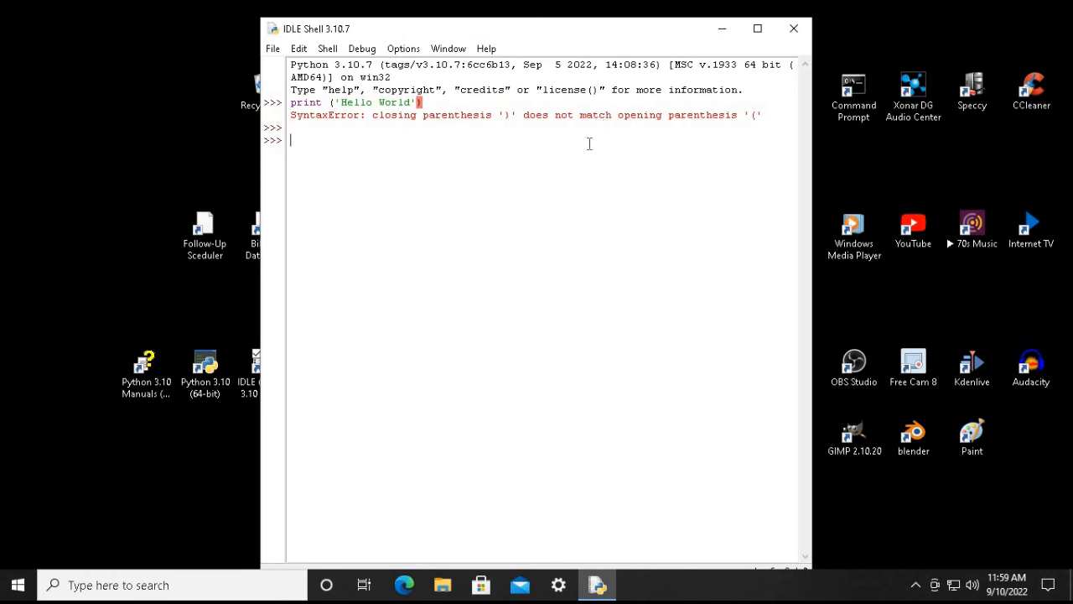
Run print ('Hello World') at the new IDLE Shell prompt and close the shell
type("print 9'")
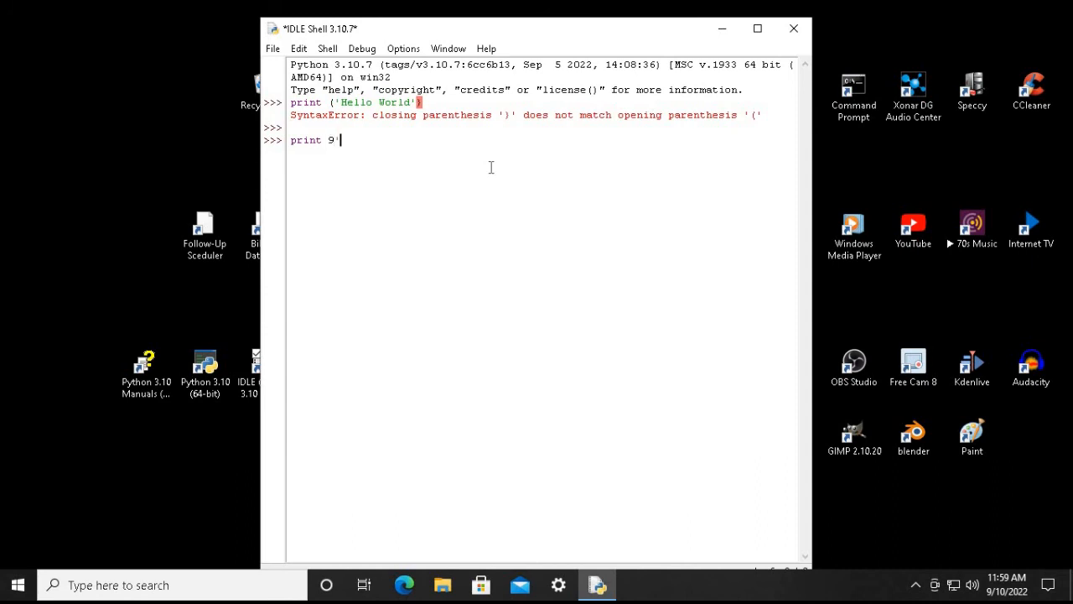
key("BackSpace")
key("BackSpace")
type("(")
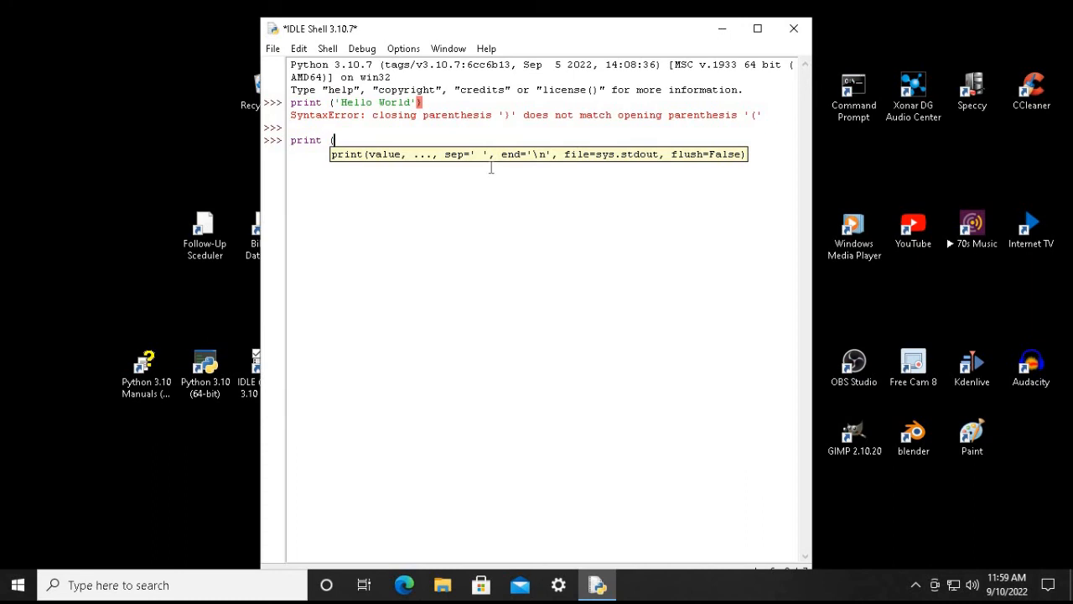
type("'Hello World')")
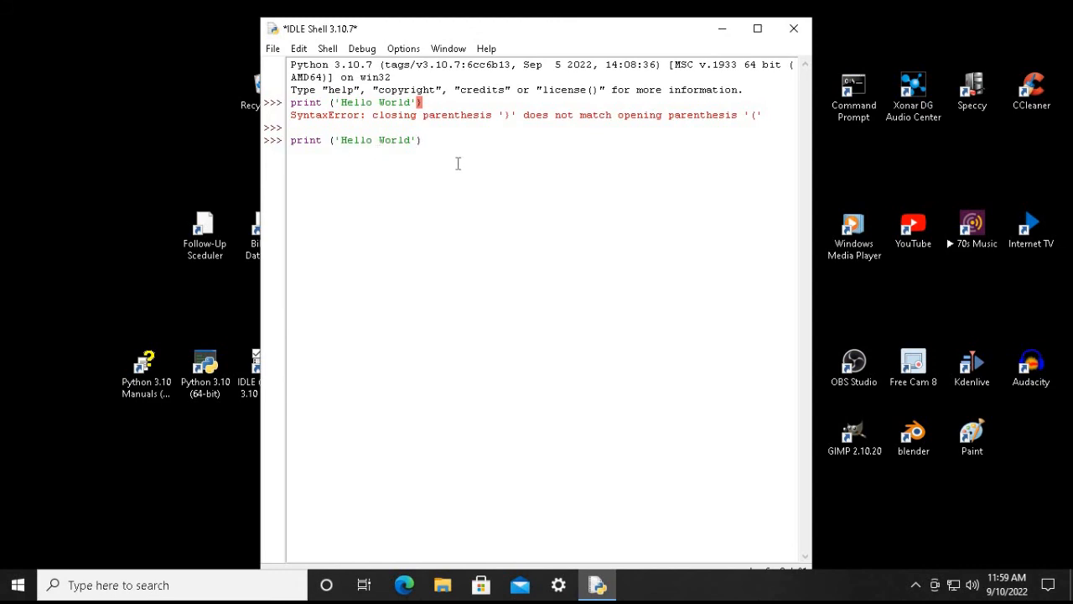
key("Return")
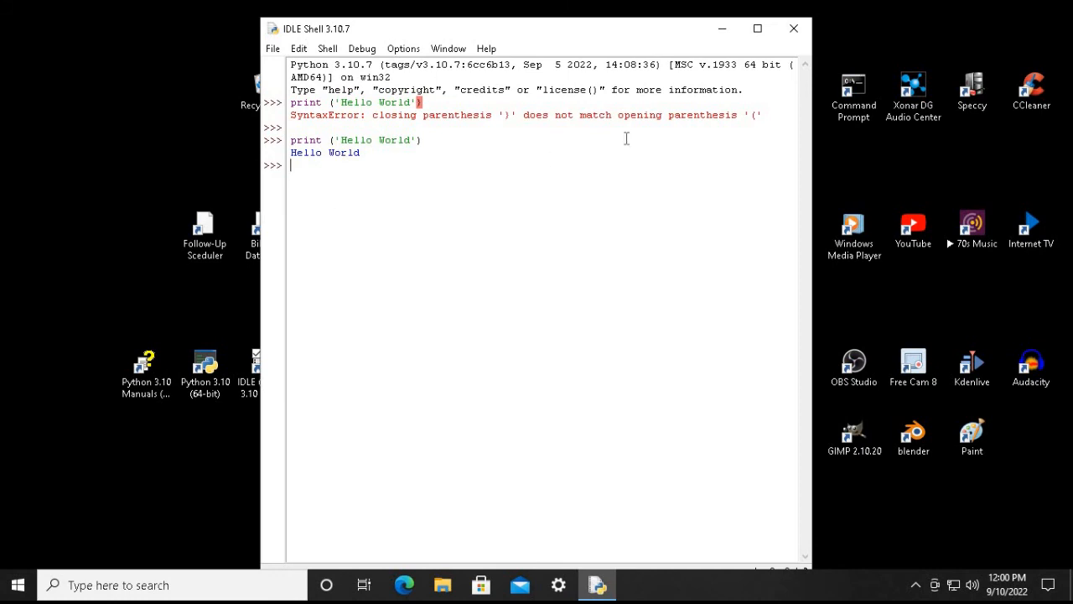
left_click(793, 29)
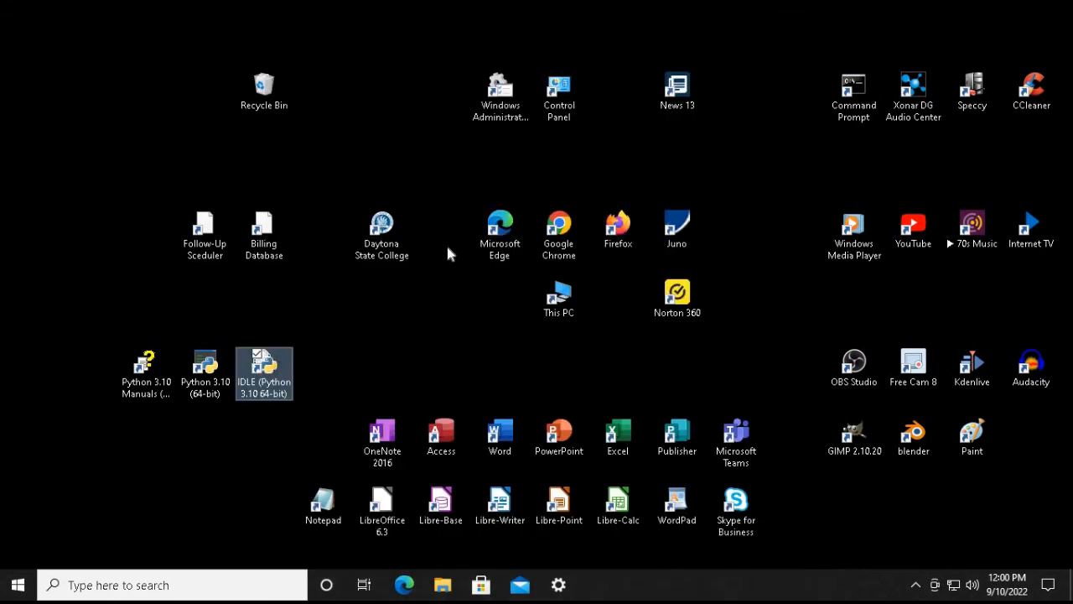
Open Python 3.10 Manuals (64-bit) from the desktop, view its index, search and favorites sections, and close the documentation
double_click(138, 368)
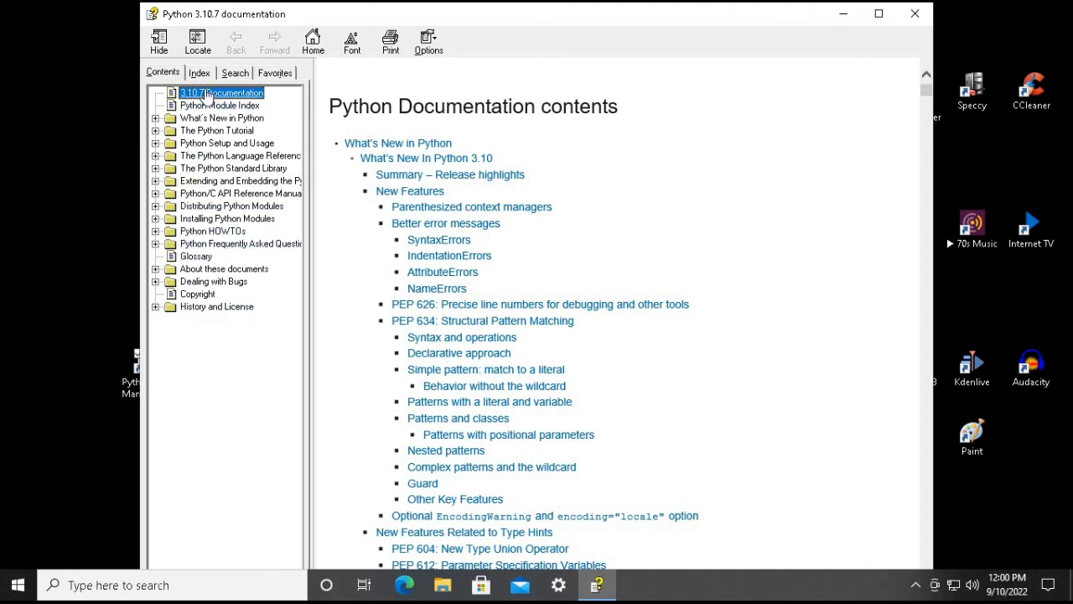
left_click(202, 74)
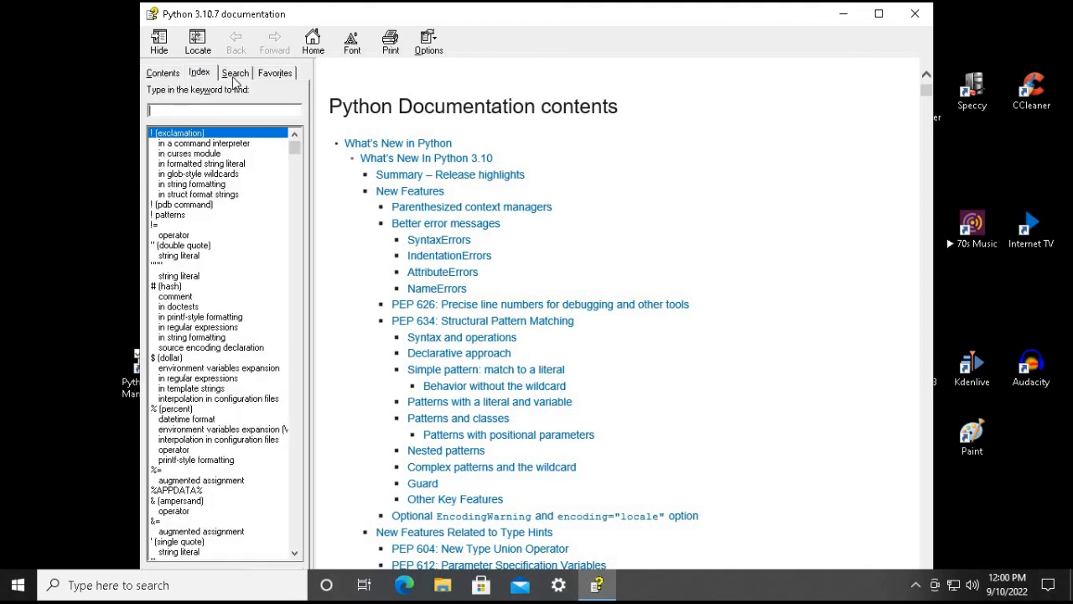
left_click(236, 75)
left_click(275, 74)
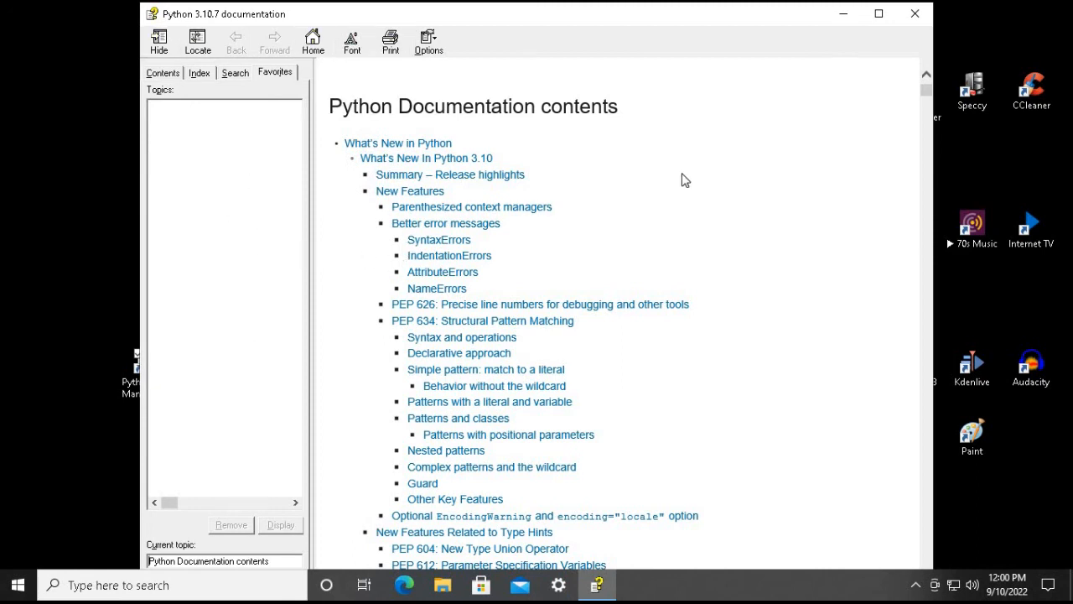
left_click(917, 15)
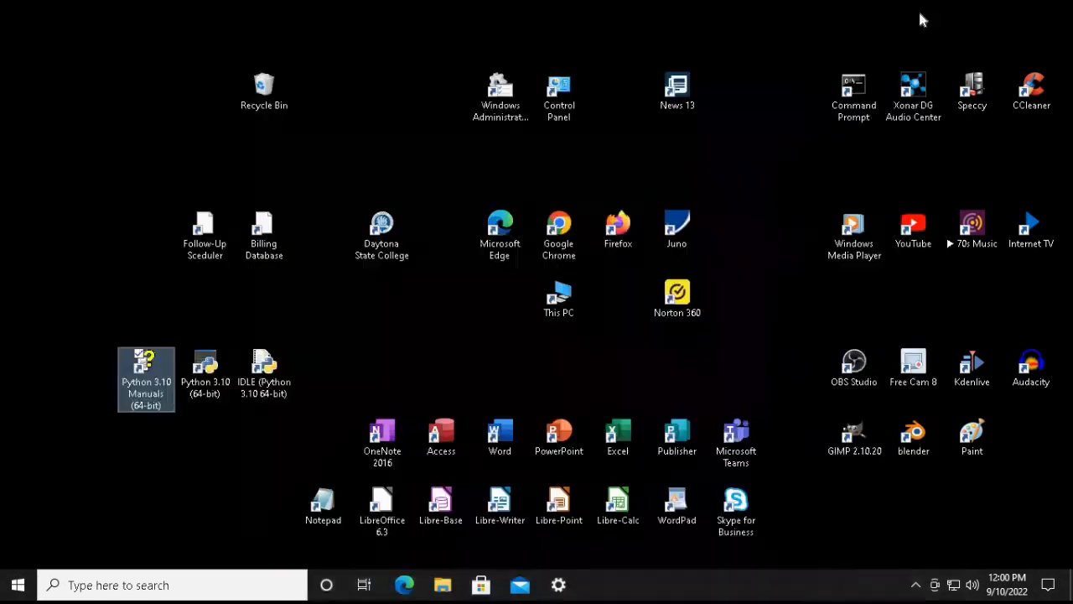
left_click(381, 341)
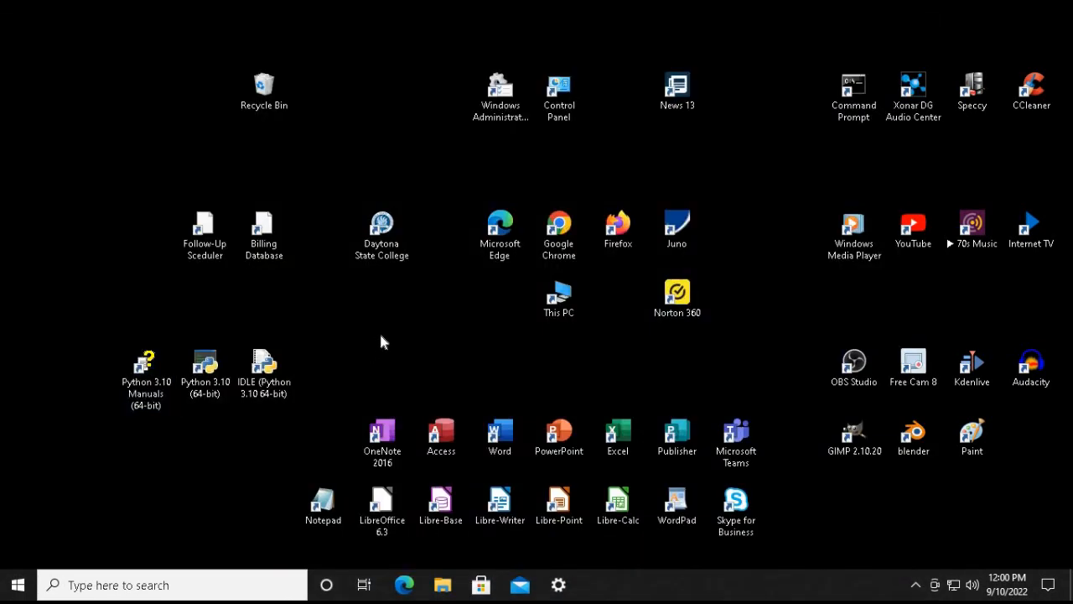